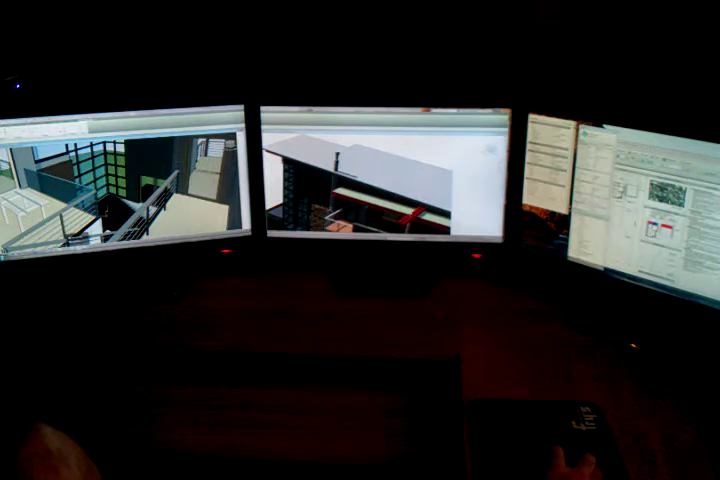
Step: Close the Revit model, AutoCAD drawing and PDF document windows with Alt+F4
key("alt+F4")
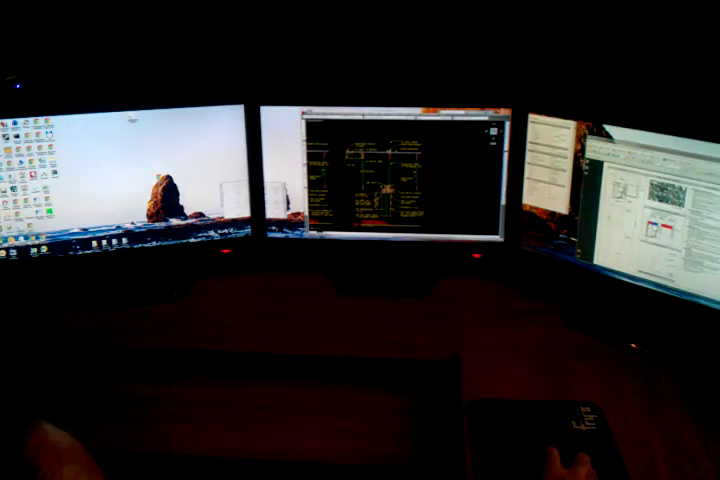
key("alt+F4")
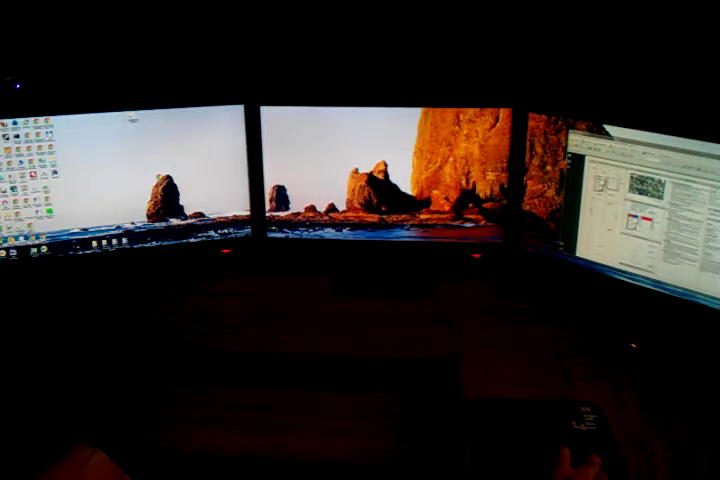
key("alt+F4")
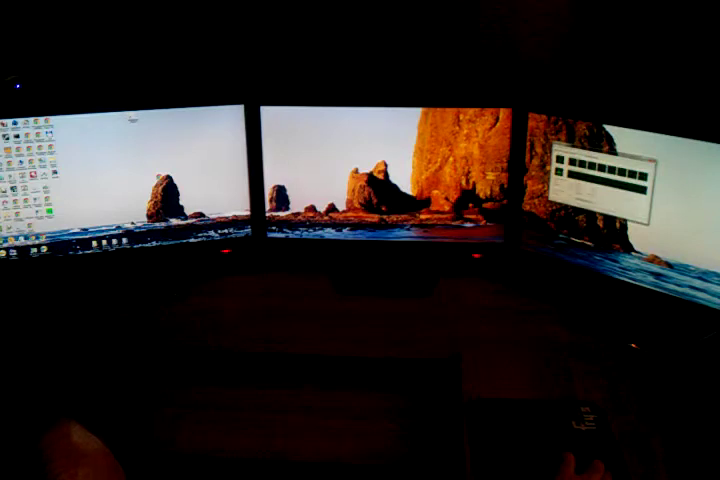
Step: Move the Task Manager window and its CPU usage graphs onto the centre monitor
left_click_drag(600, 150, 367, 153)
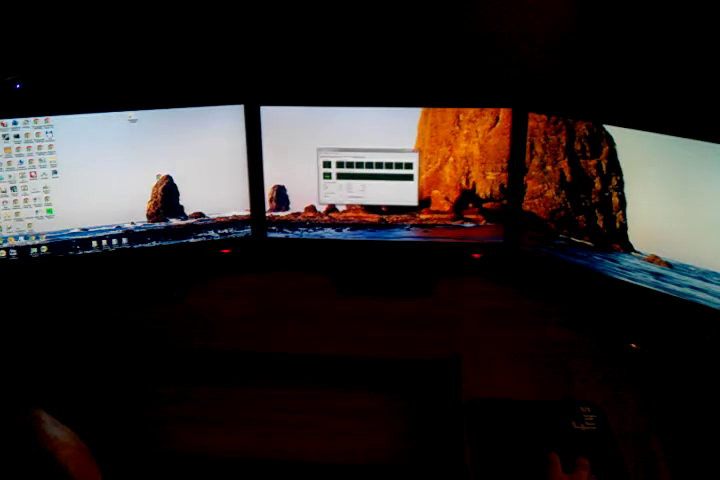